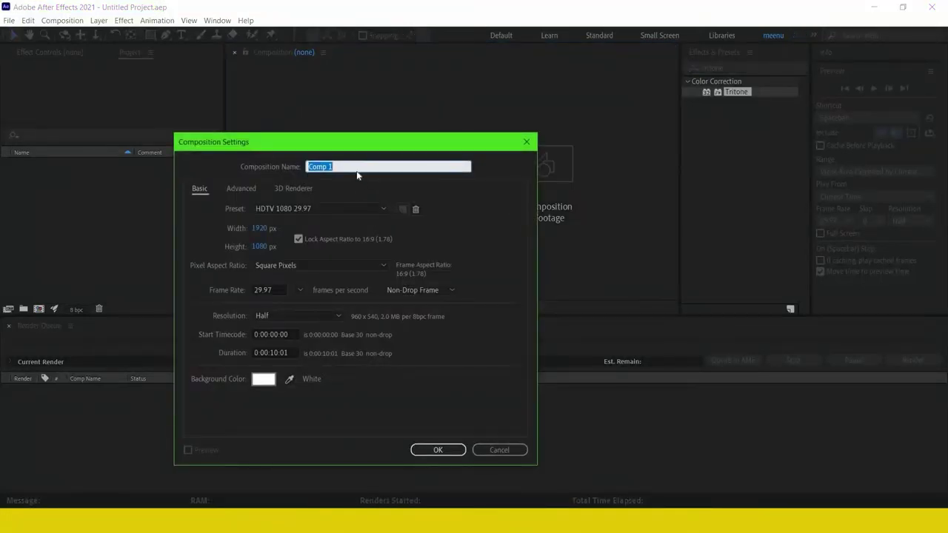
Step: Name the new 1920×1080, 29.97 fps HDTV composition TextureBackground and confirm it
type("TextureBackground")
left_click(444, 451)
Step: Add a full-frame solid named Deep Blue Solid 1 to TextureBackground from the viewer's context menu
right_click(331, 294)
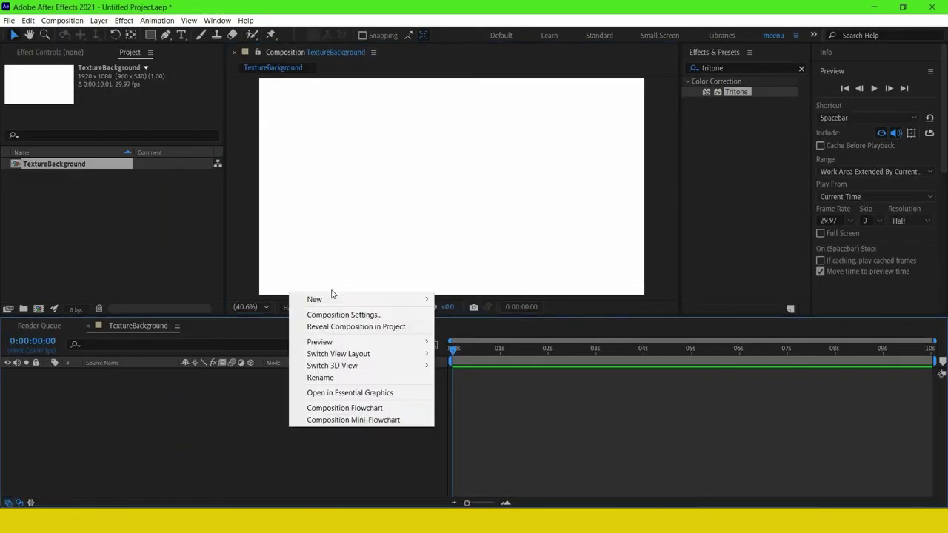
mouse_move(335, 300)
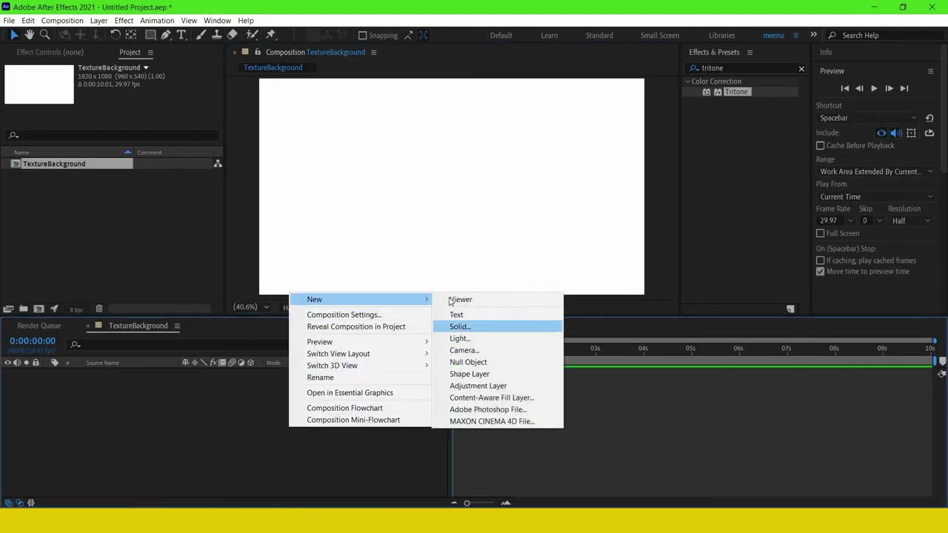
left_click(436, 323)
left_click(459, 361)
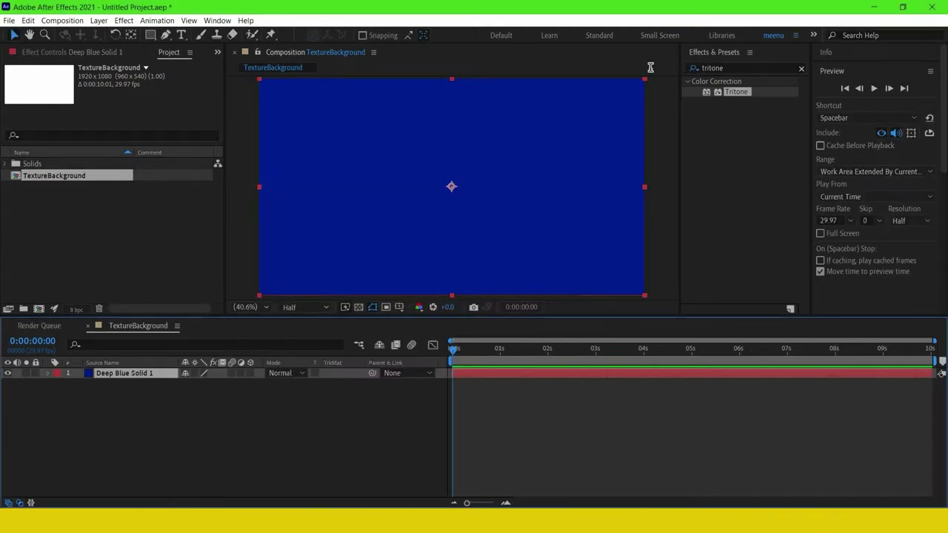
left_click(757, 73)
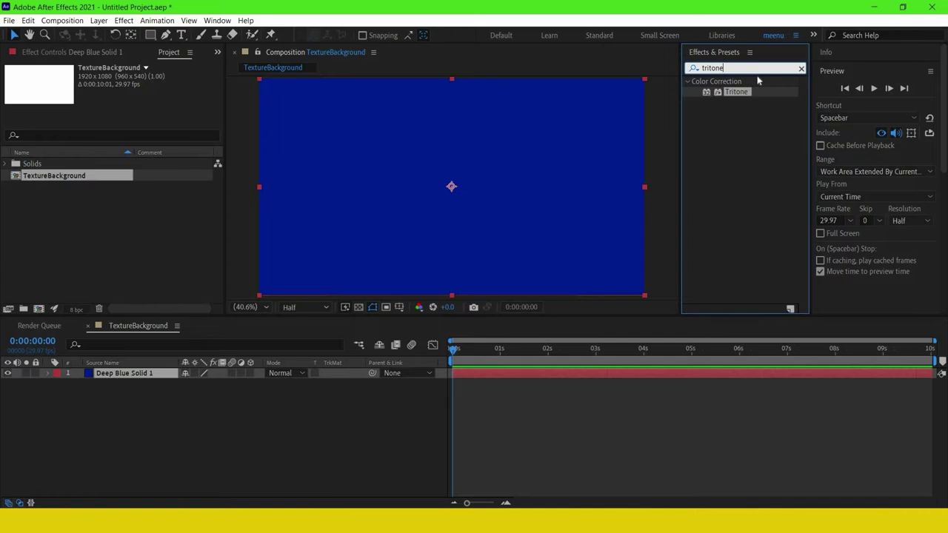
Step: Search the effects for 'fractal' and drag Fractal Noise onto Deep Blue Solid 1
key("ctrl+a")
type("fractal")
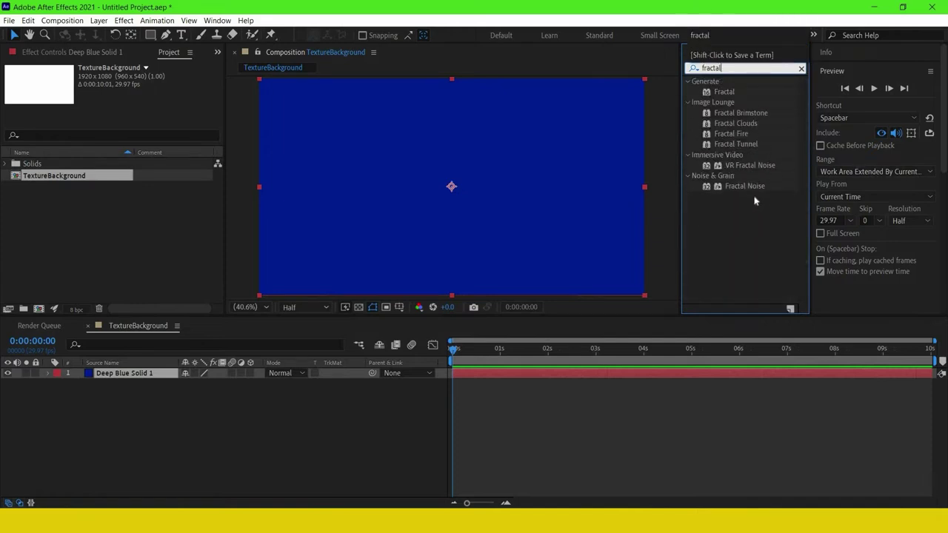
left_click(744, 185)
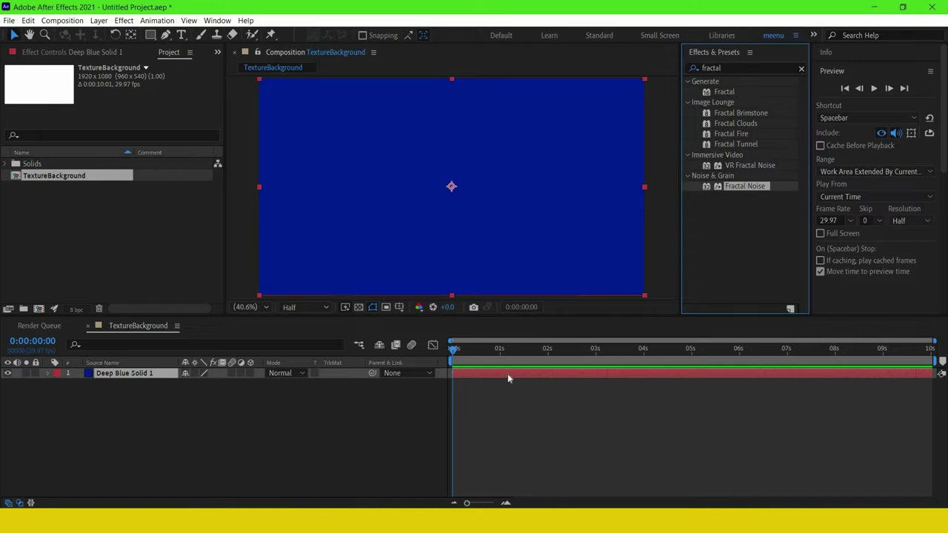
left_click_drag(507, 378, 490, 374)
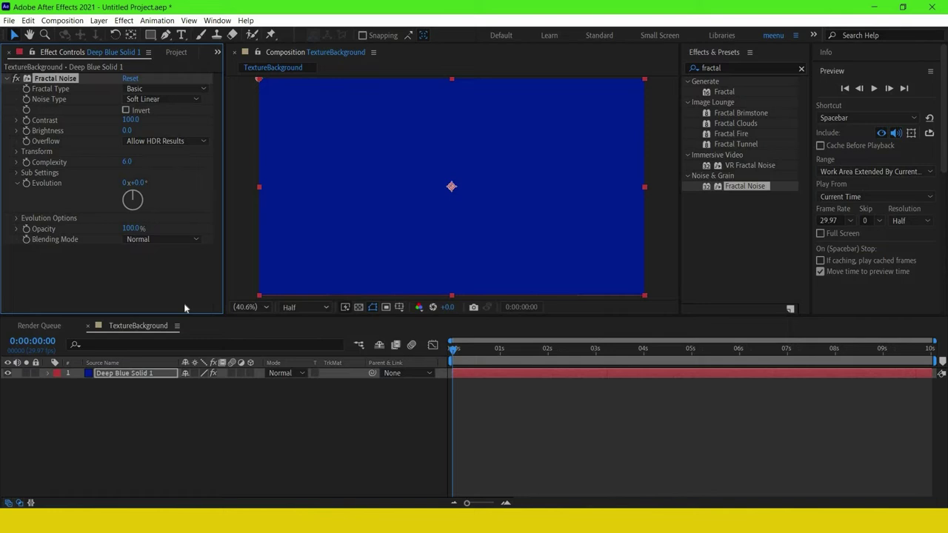
Step: Set Fractal Type to Turbulent Smooth and lower Brightness to -17.0
left_click(140, 91)
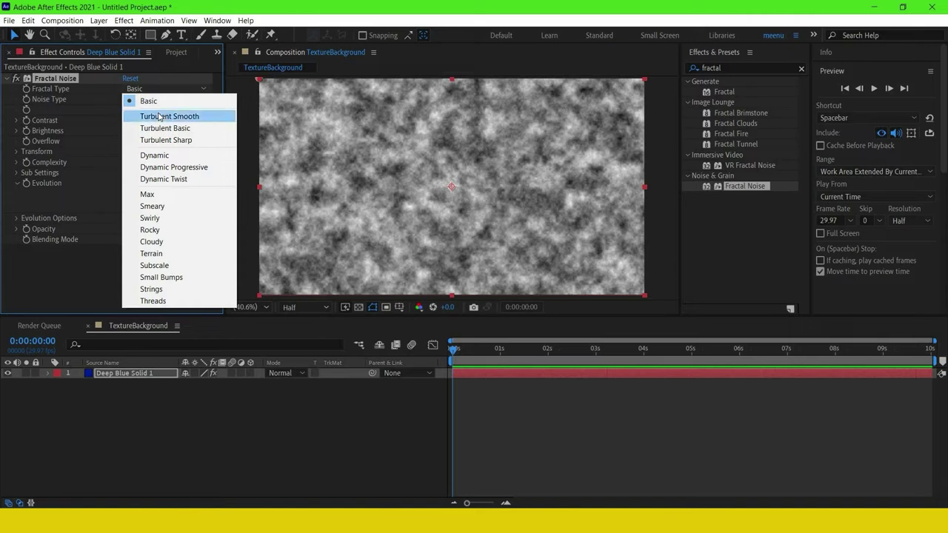
left_click(158, 117)
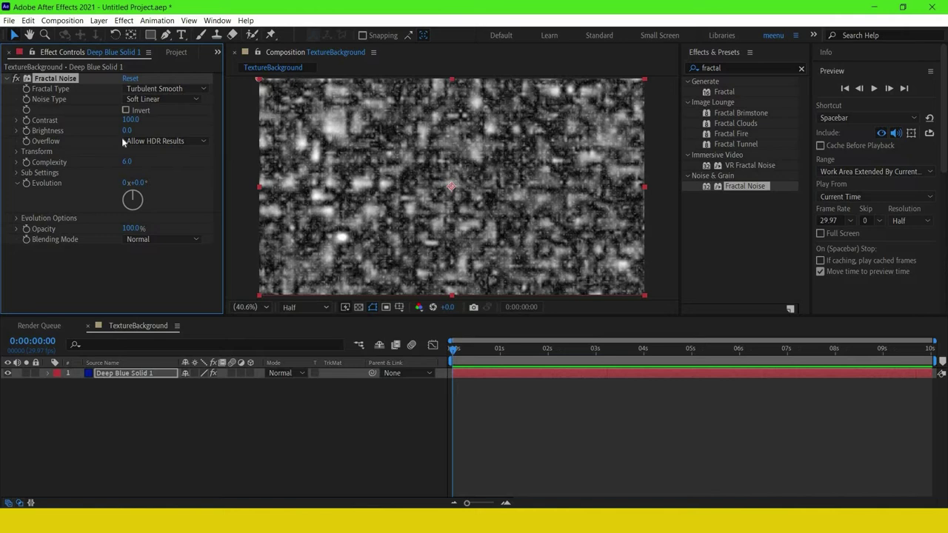
mouse_move(123, 131)
left_mouse_down()
mouse_move(113, 134)
mouse_move(129, 135)
left_mouse_up()
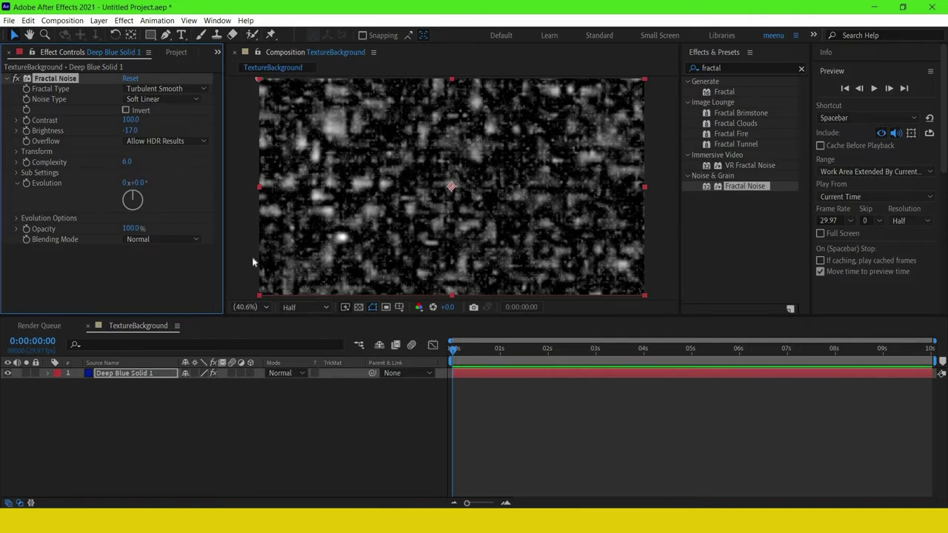
Step: Keyframe Evolution at 0s and set it to 3 revolutions at 10s
left_click(25, 184)
left_click(904, 87)
left_click(126, 183)
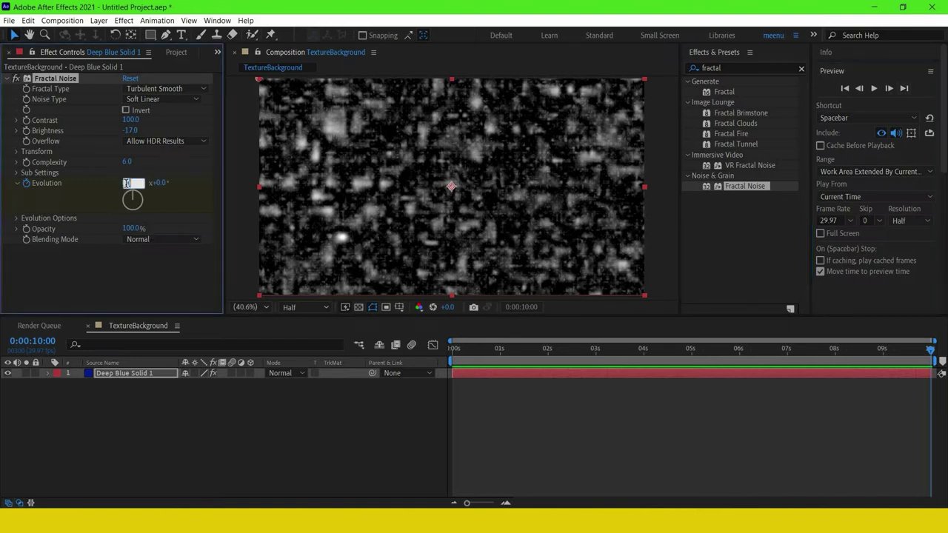
type("3")
key("Return")
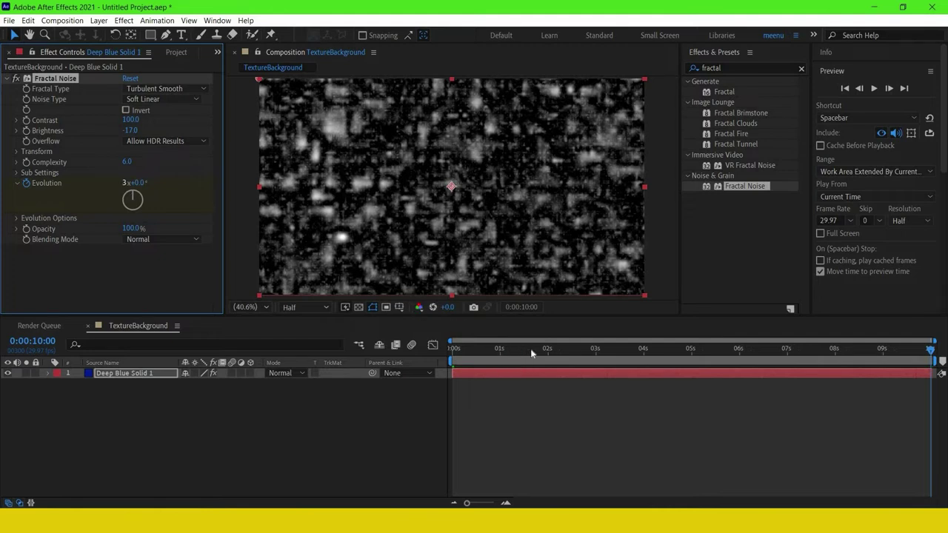
Step: Preview the evolving noise from the start of the timeline
left_click(460, 353)
key("space")
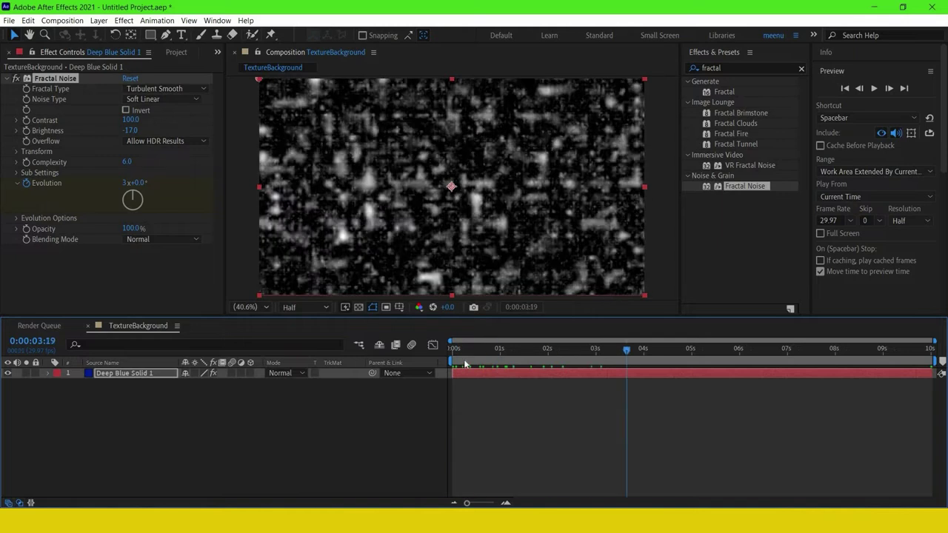
key("space")
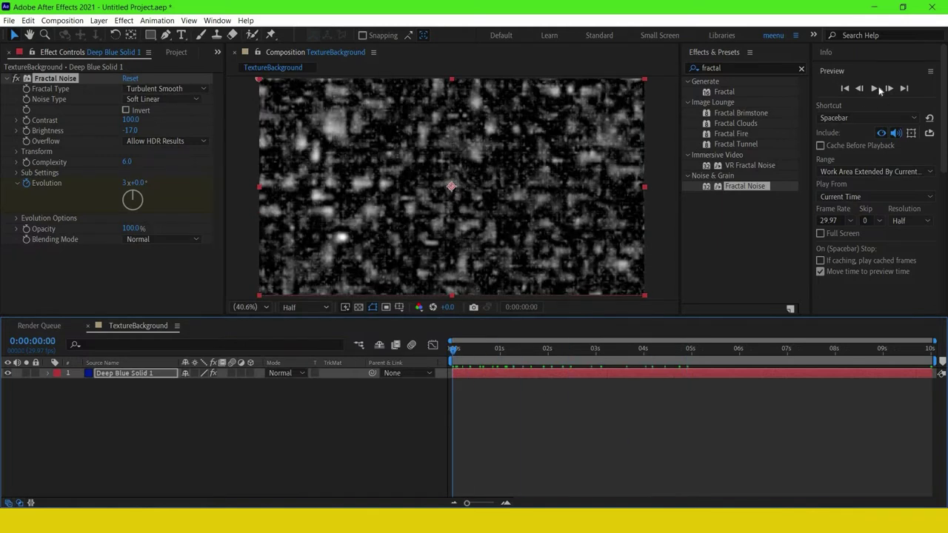
left_click(872, 89)
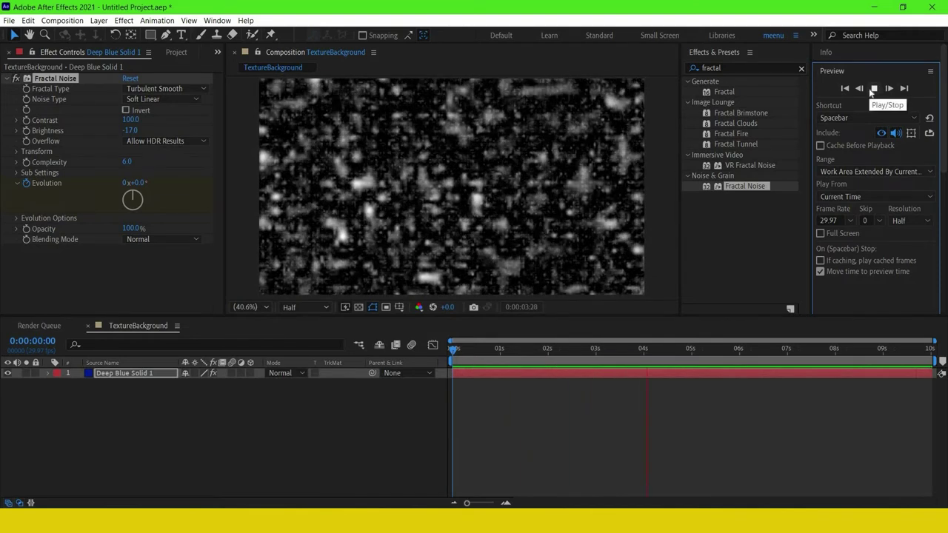
key("space")
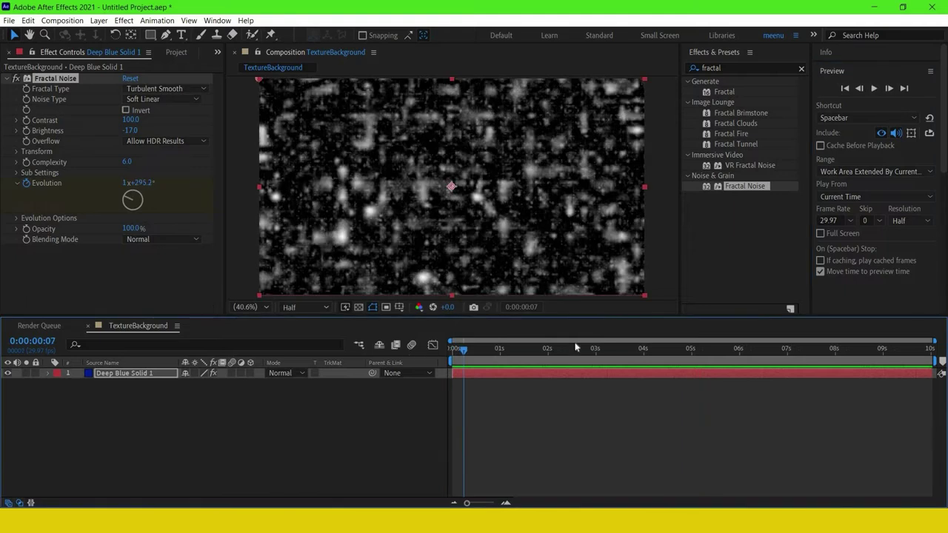
Step: Animate Offset Turbulence from 960,540 at 0s to 1218,893 at 10s and preview the drift
left_click(16, 152)
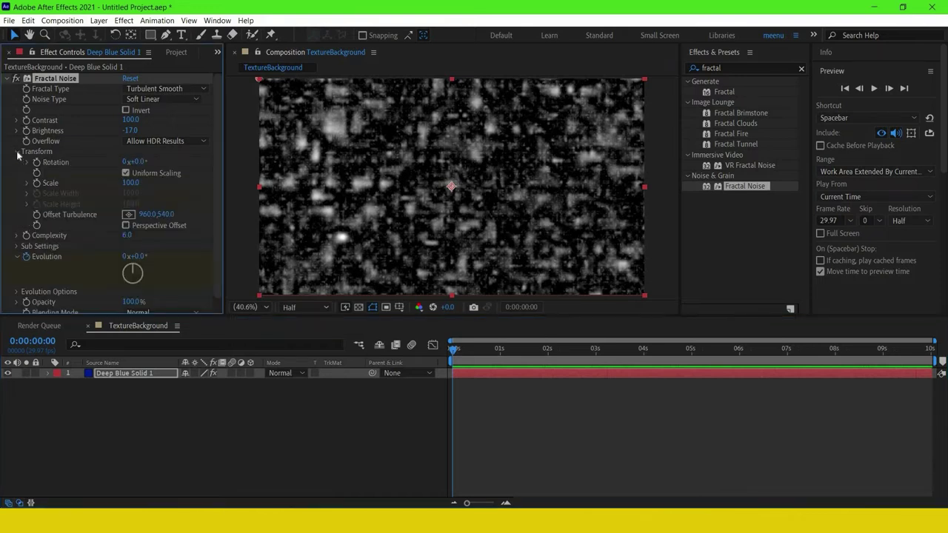
left_click(36, 214)
left_click(931, 348)
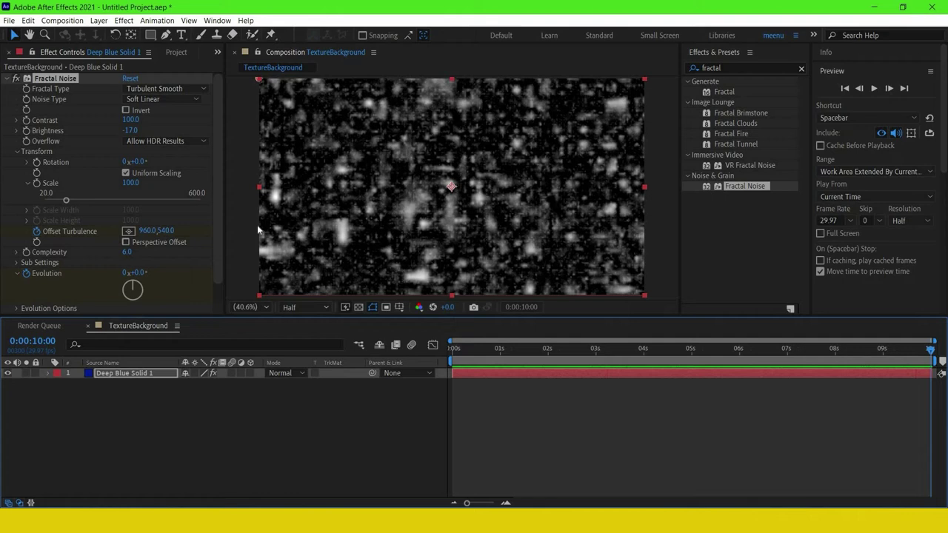
left_click(126, 231)
mouse_move(164, 230)
left_mouse_down()
mouse_move(183, 219)
mouse_move(151, 236)
left_mouse_up()
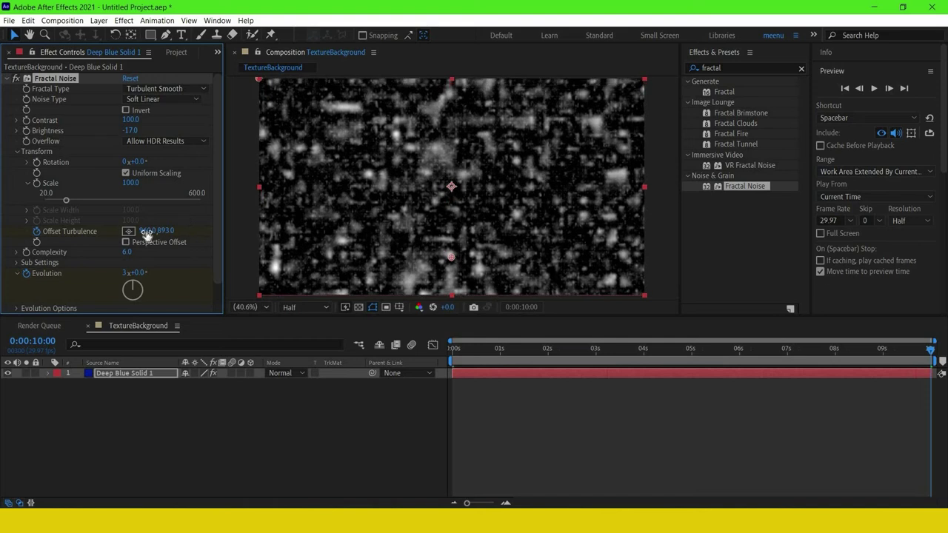
left_click_drag(282, 230, 433, 273)
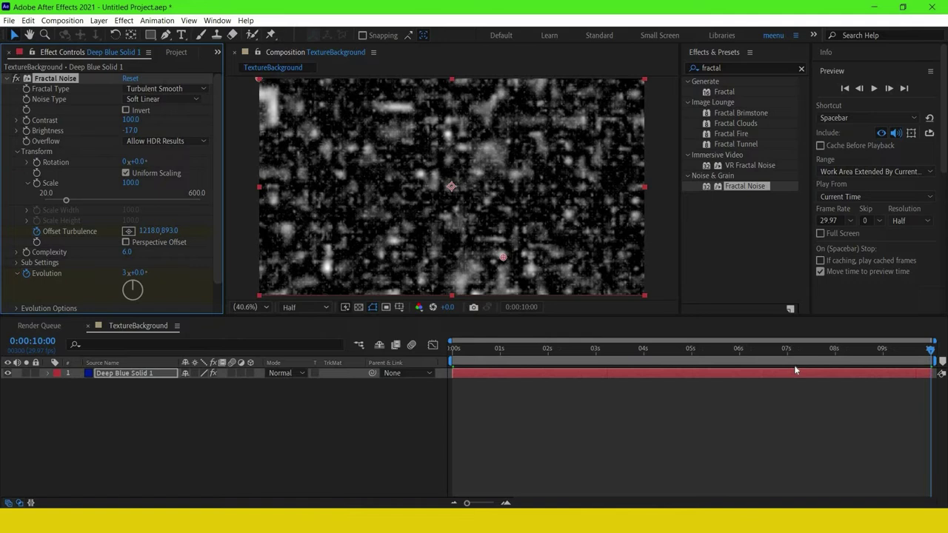
left_click_drag(689, 366, 393, 378)
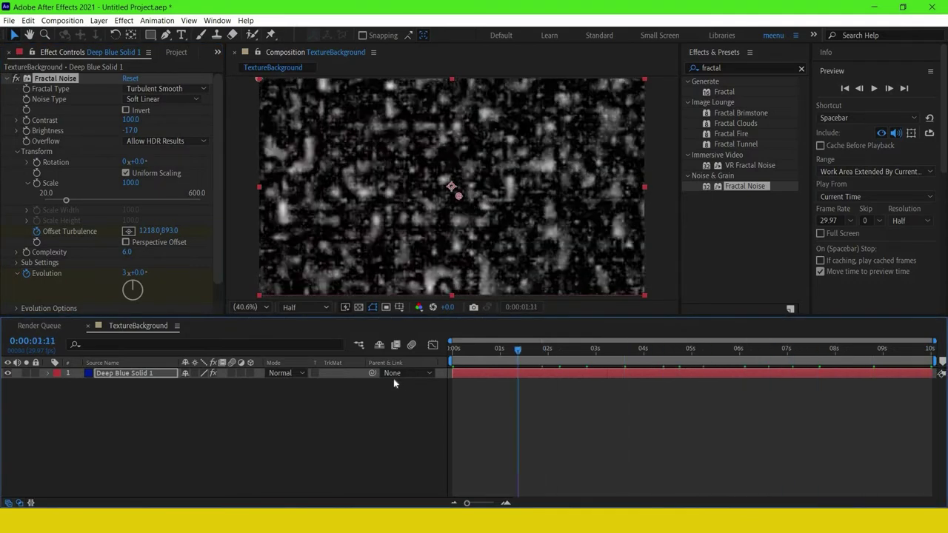
left_click(873, 88)
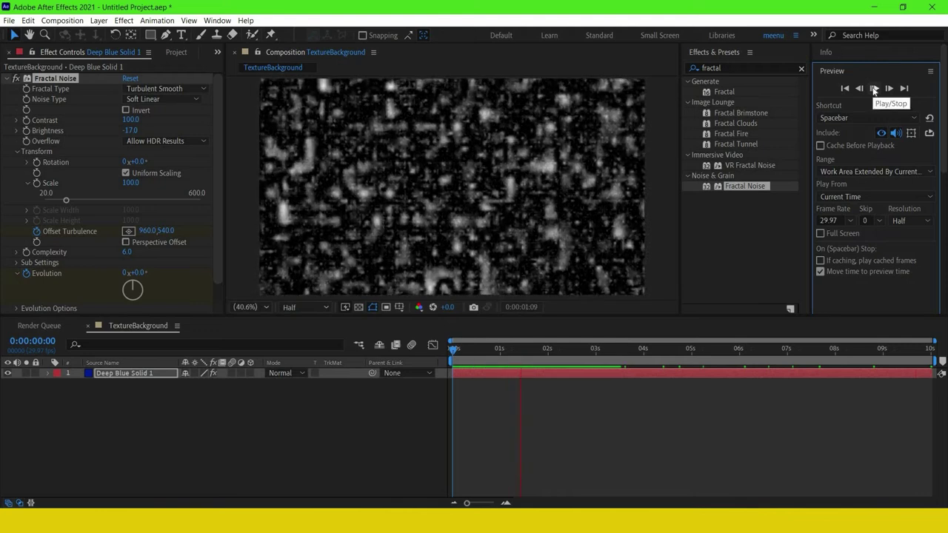
Step: Add Adjustment Layer 1 above the solid and select it
right_click(75, 426)
mouse_move(104, 298)
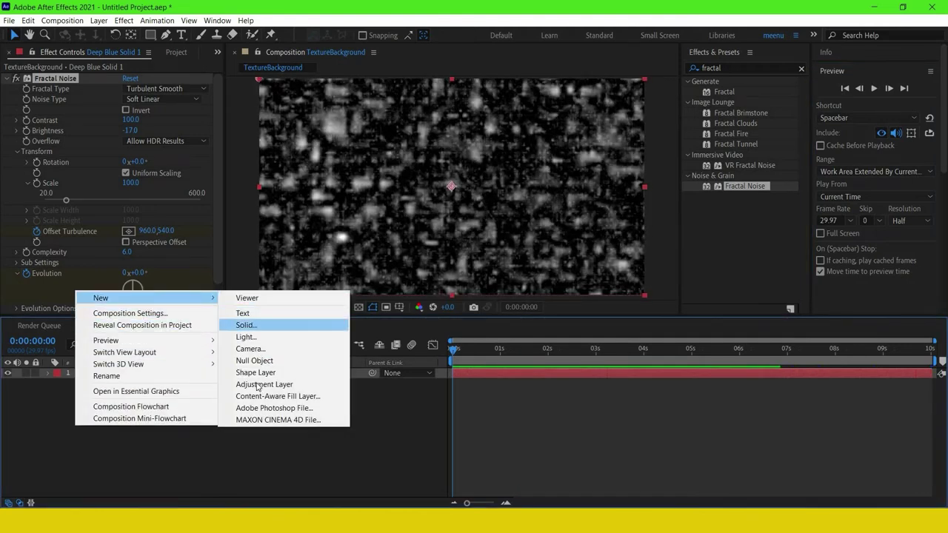
left_click(257, 385)
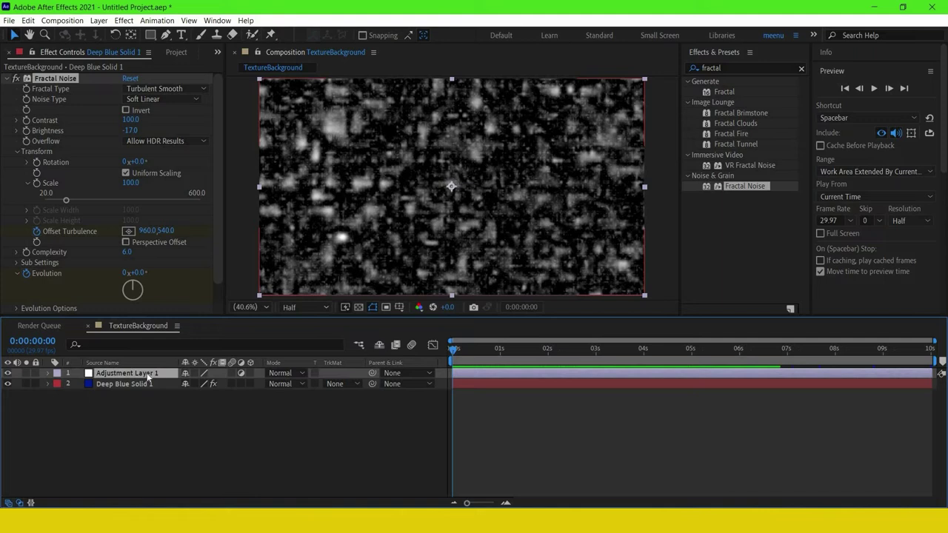
left_click(148, 376)
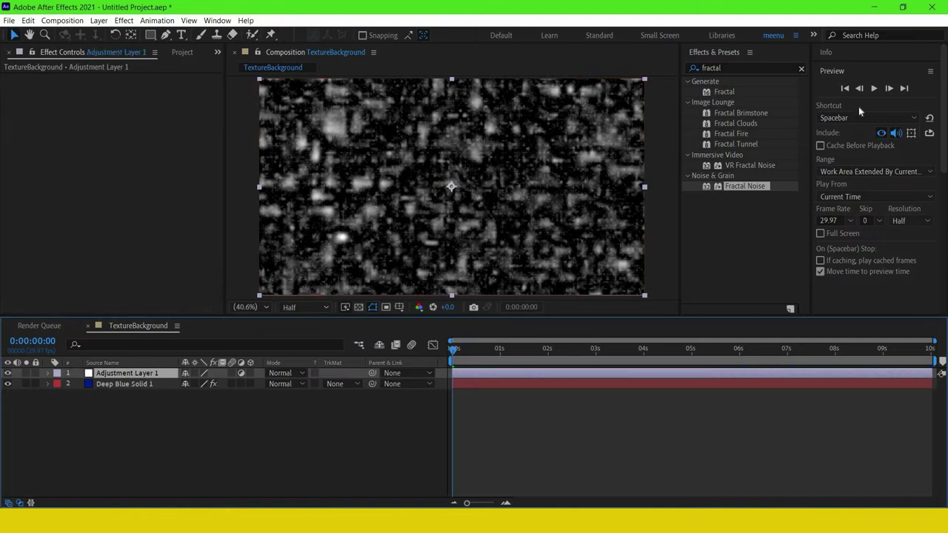
Step: Replace the 'fractal' effect search with 'turbul' to list Turbulent Displace
left_click(800, 70)
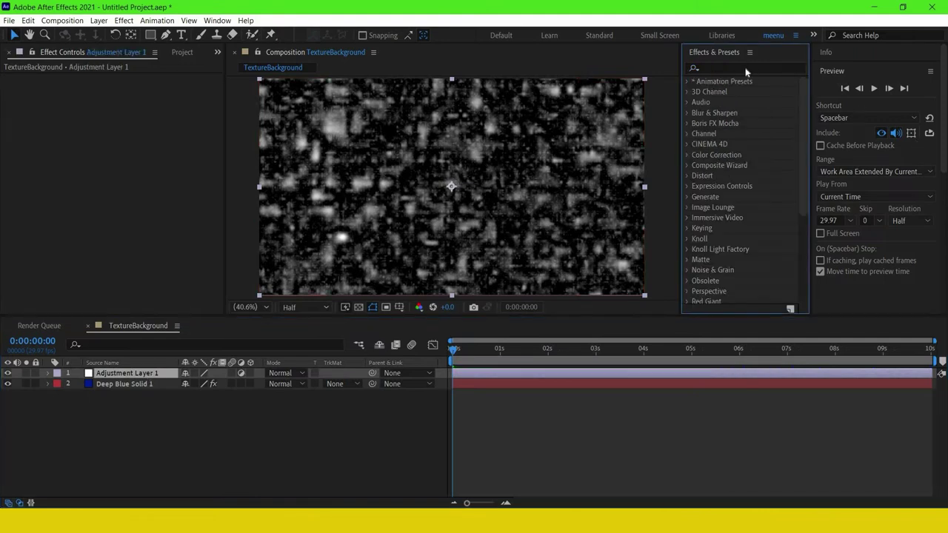
left_click(747, 65)
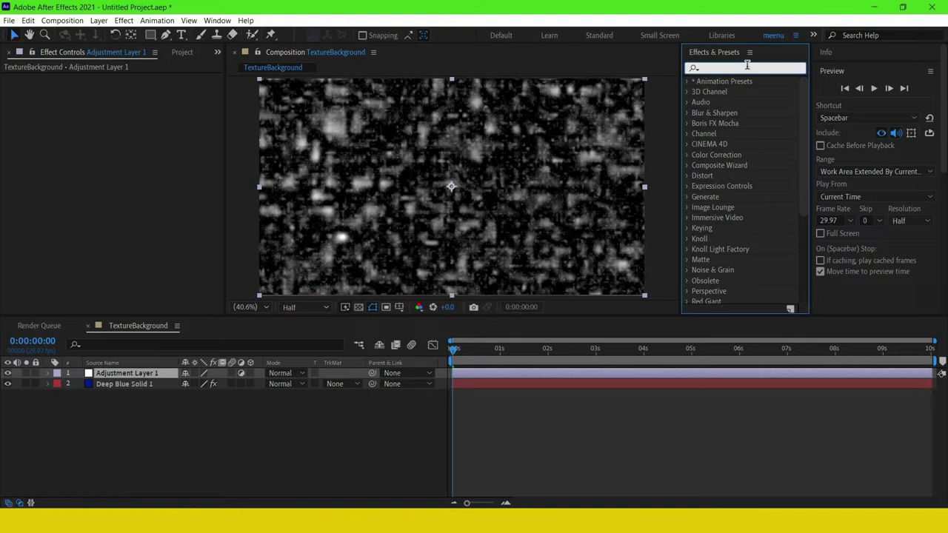
type("tur")
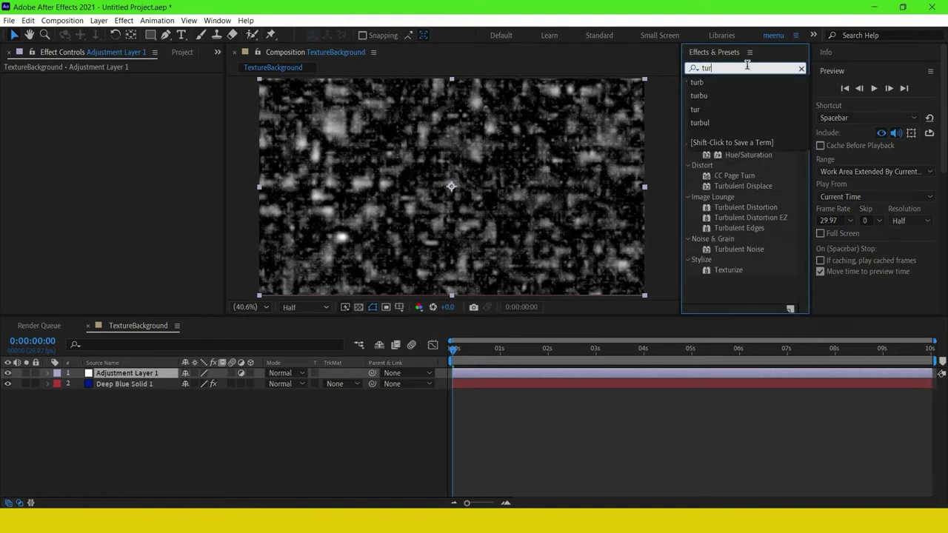
type("bul")
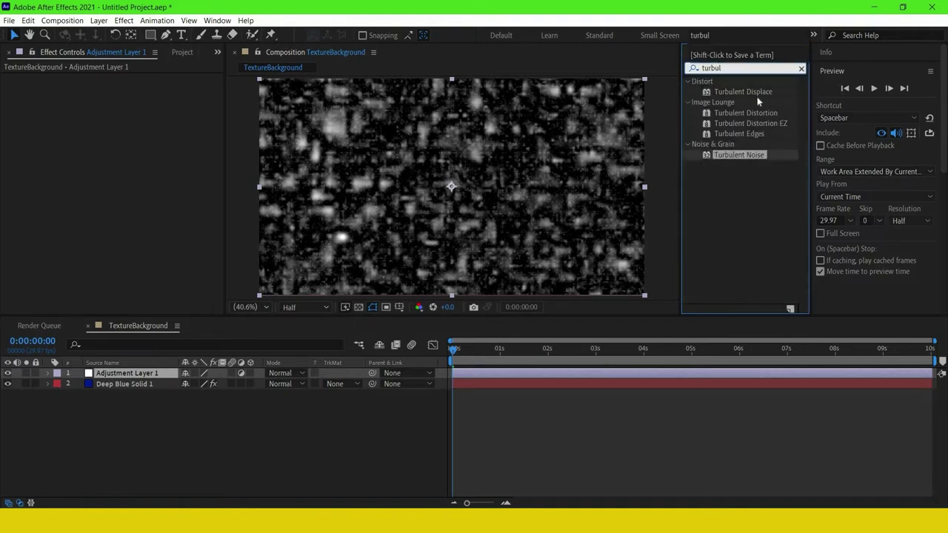
Step: Apply Turbulent Displace to Adjustment Layer 1 with Amount 100, Size 50 and Complexity 8
left_click(744, 93)
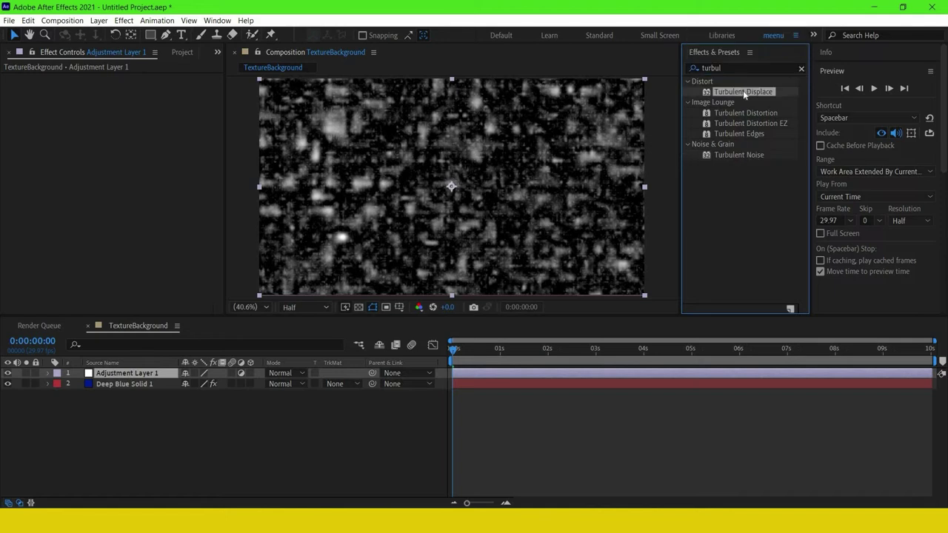
double_click(743, 91)
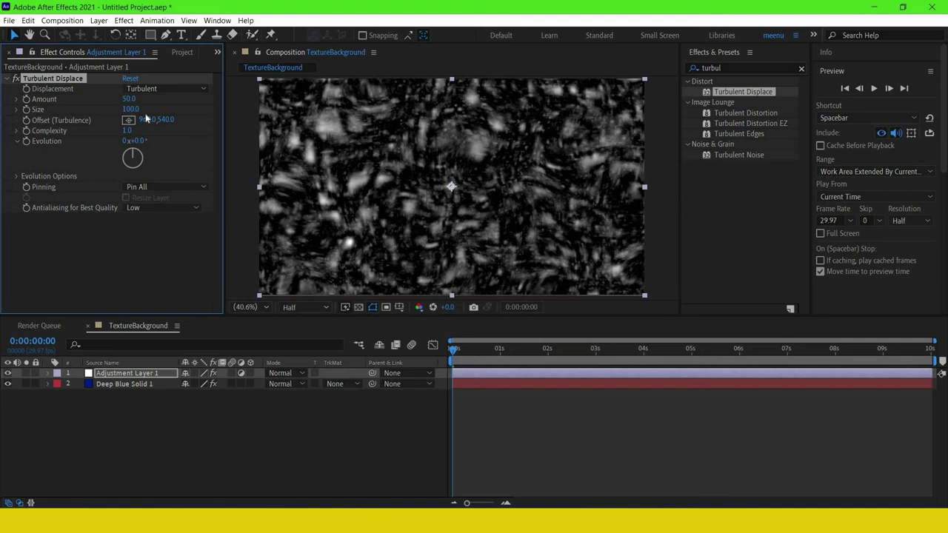
left_click(128, 99)
type("40100")
key("Return")
left_click(134, 110)
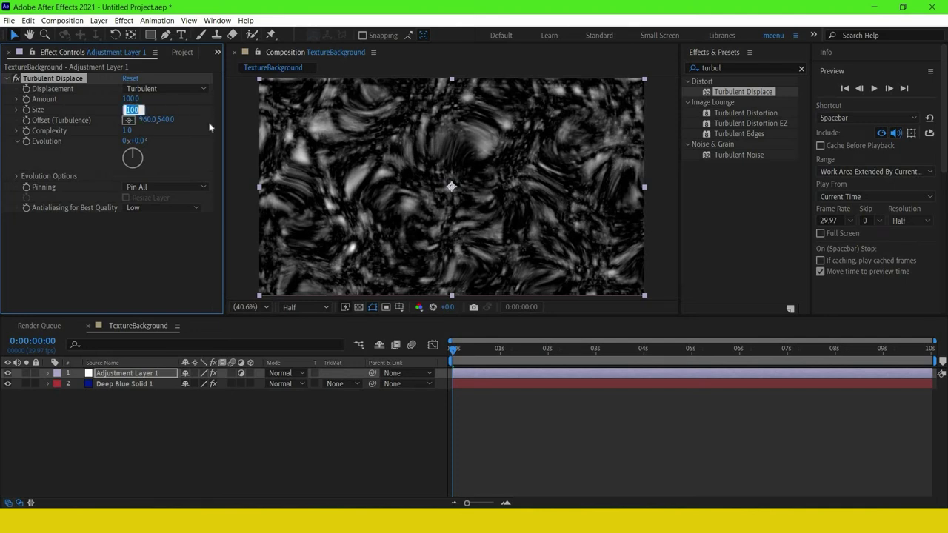
type("50")
key("Return")
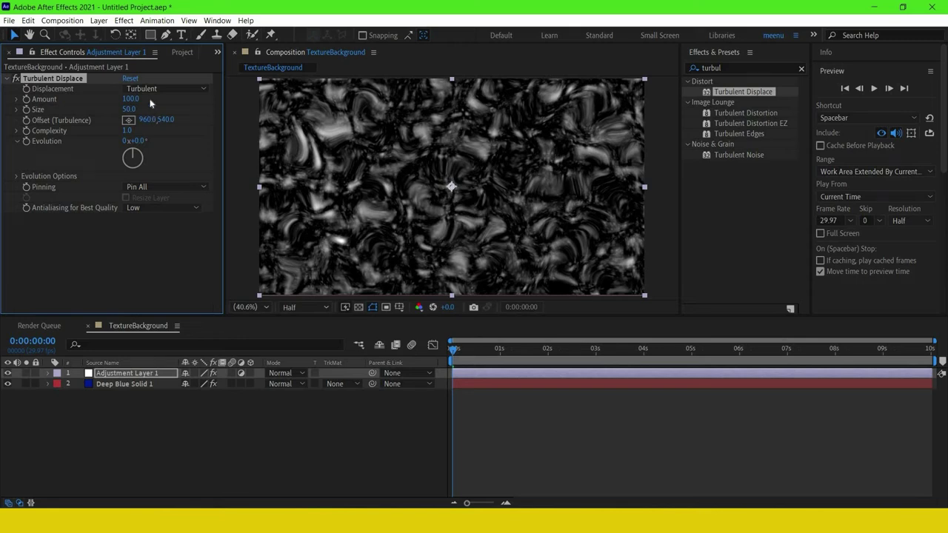
left_click(125, 130)
type("8")
key("Return")
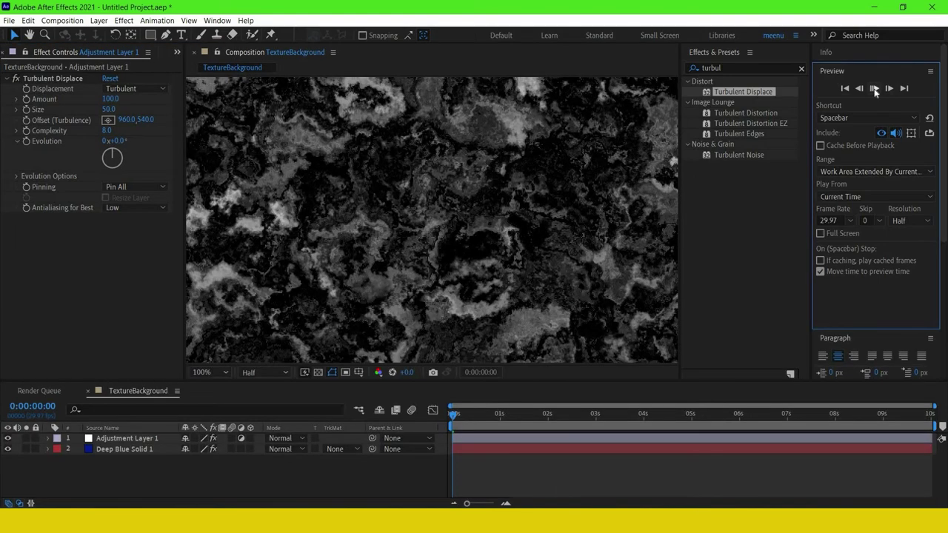
Step: Preview the texture, then set the 10-second Evolution keyframe to 1x+0.0°
left_click(874, 89)
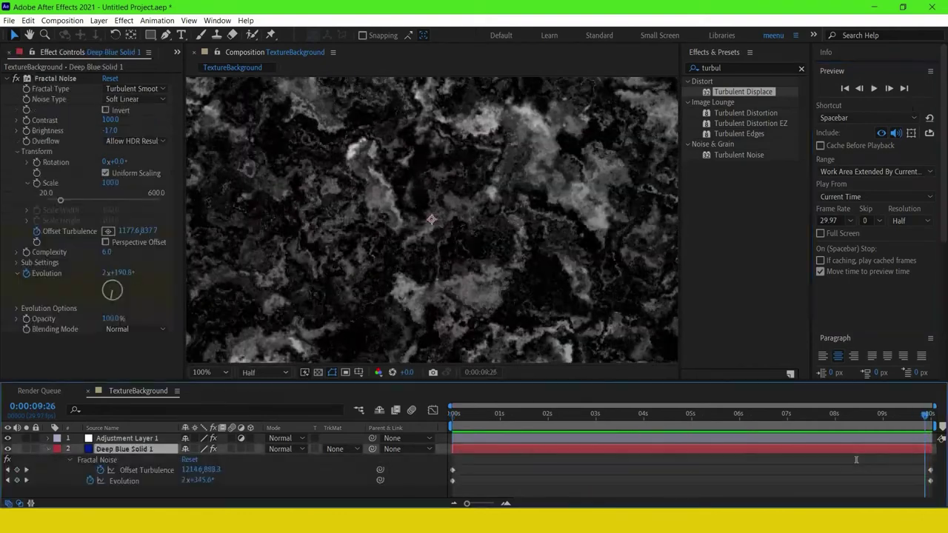
left_click(184, 480)
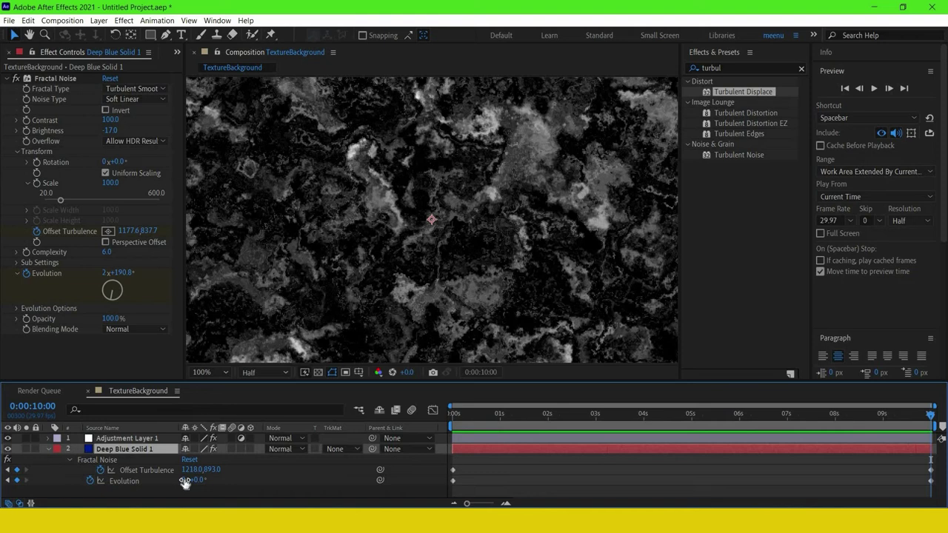
type("3")
key("Return")
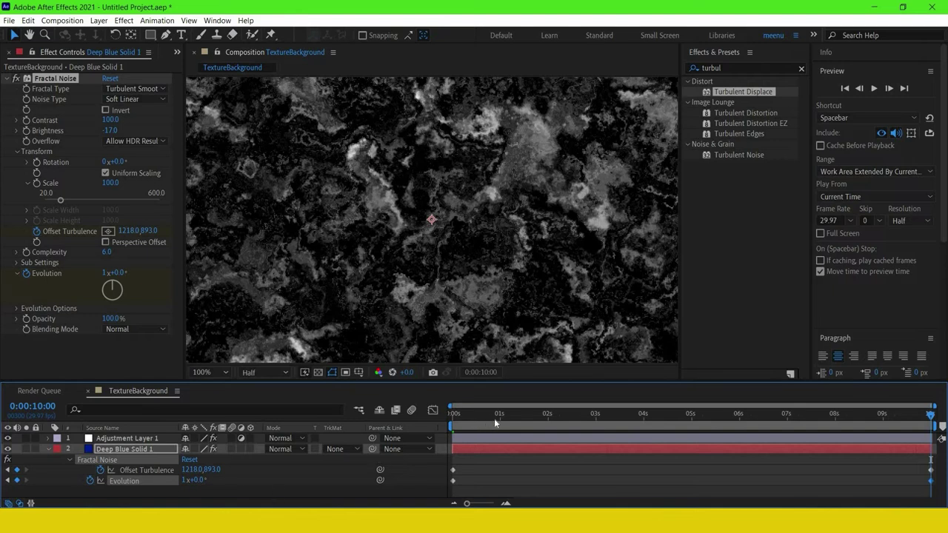
Step: Set the viewer magnification to Fit and replay the preview from the start
key("space")
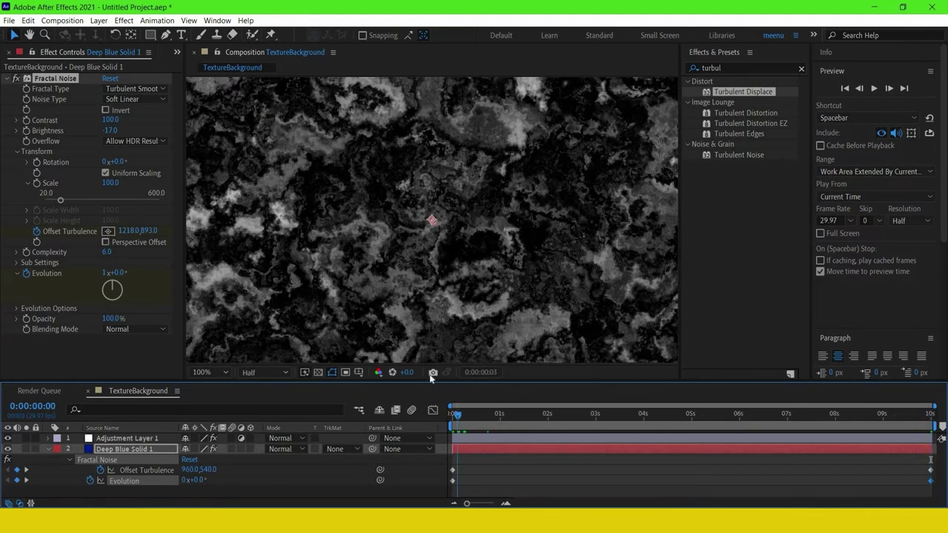
left_click(216, 366)
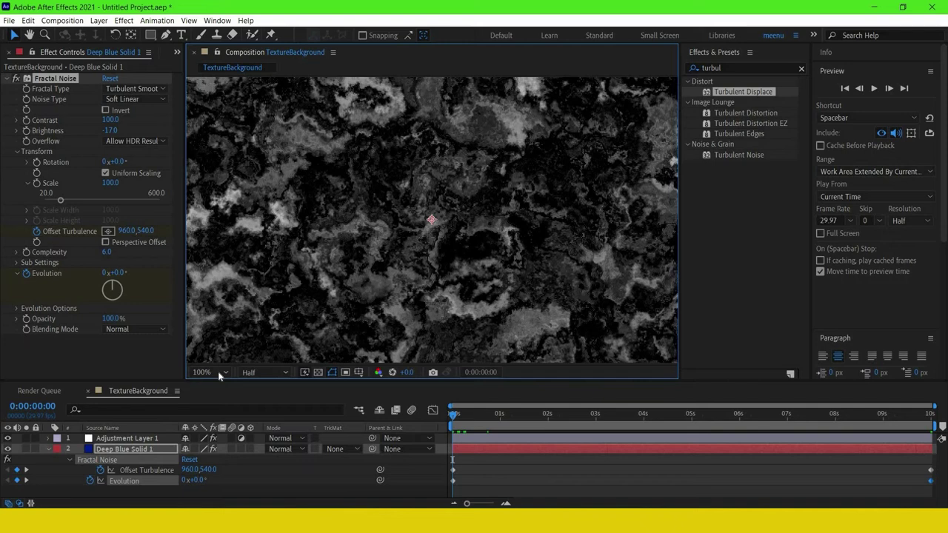
left_click(220, 374)
left_click(222, 162)
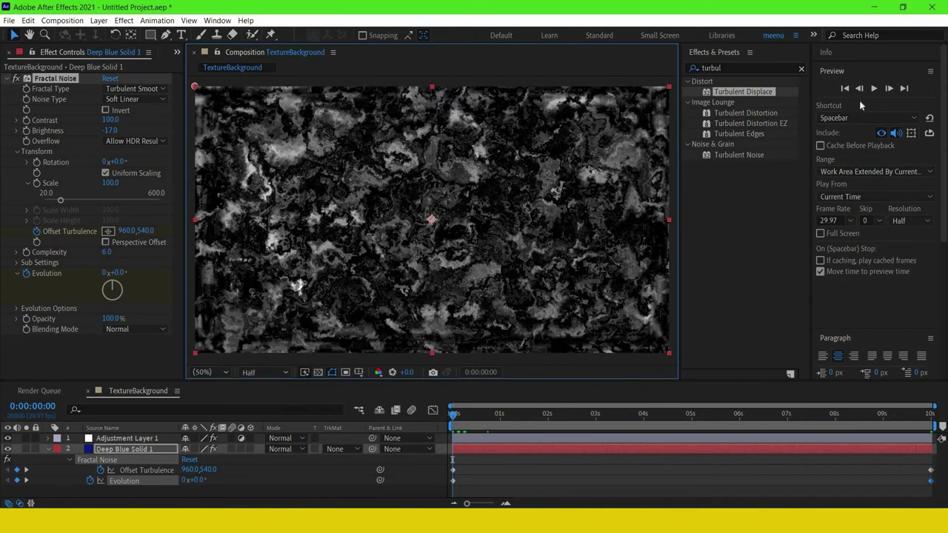
left_click(874, 89)
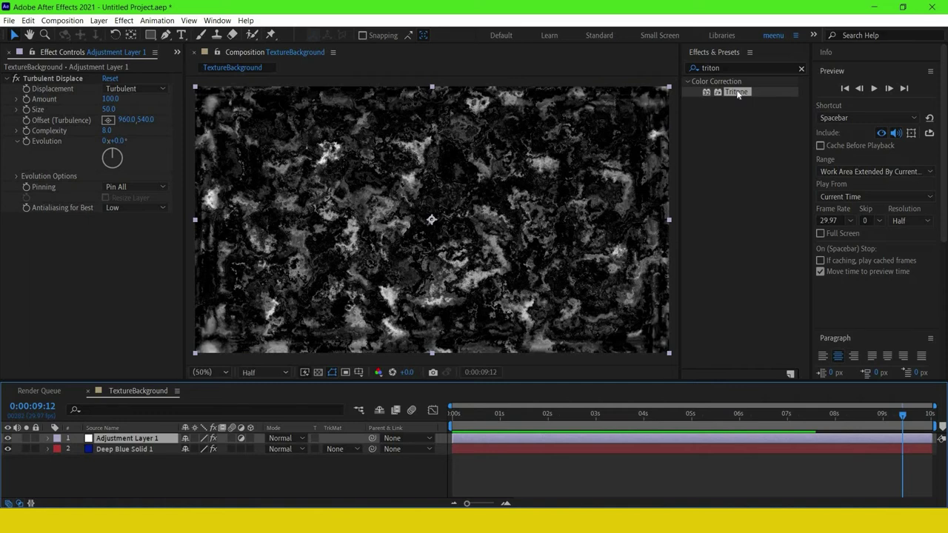
Step: Apply Tritone to Adjustment Layer 1 with its Midtones colour set to blue 0062BF
left_click_drag(738, 94, 478, 214)
left_click_drag(102, 295, 102, 296)
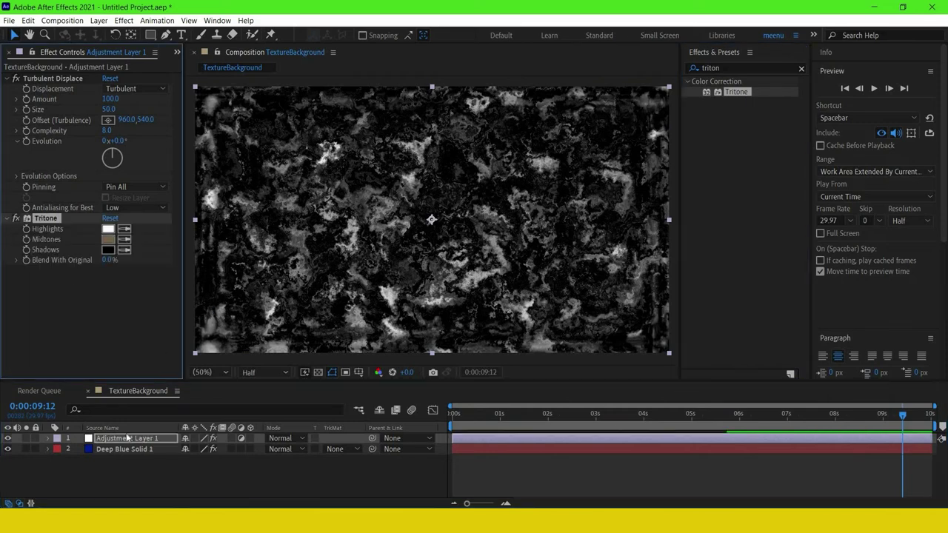
left_click(108, 240)
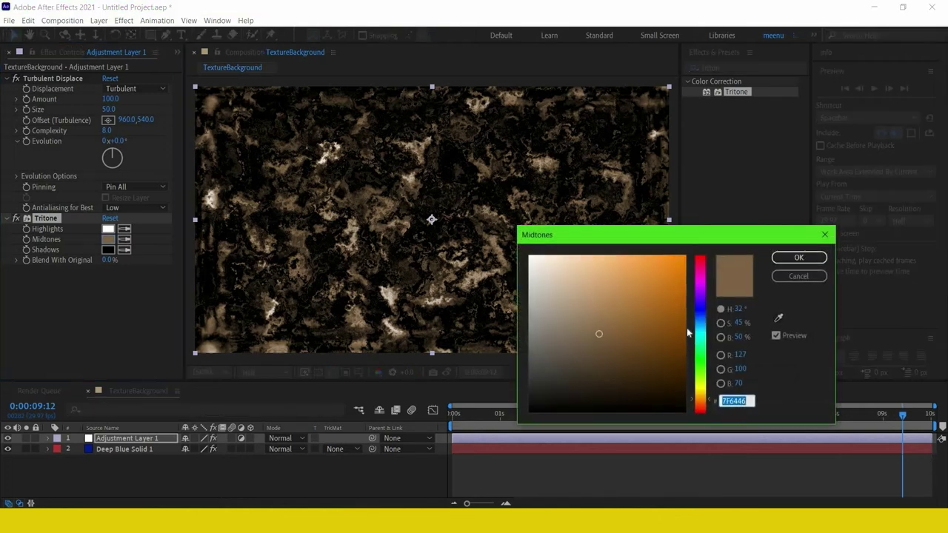
left_click(694, 320)
left_click_drag(666, 333, 687, 295)
left_click(791, 258)
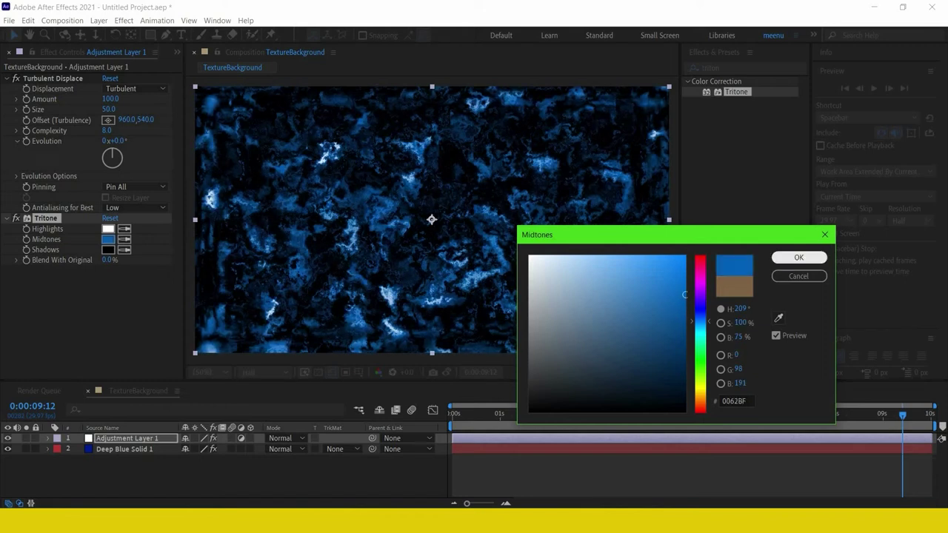
Step: Preview the deep blue swirling texture
left_click(874, 89)
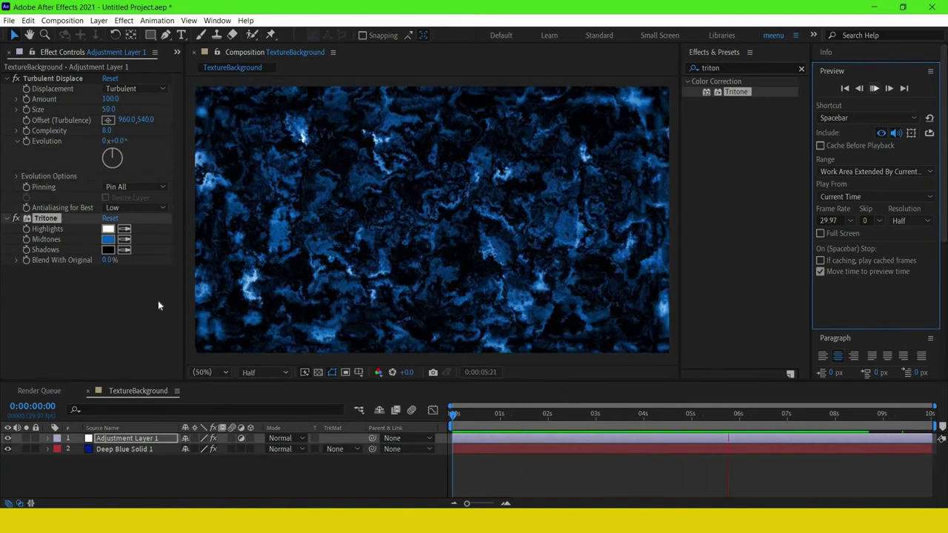
key("space")
key("ctrl+f")
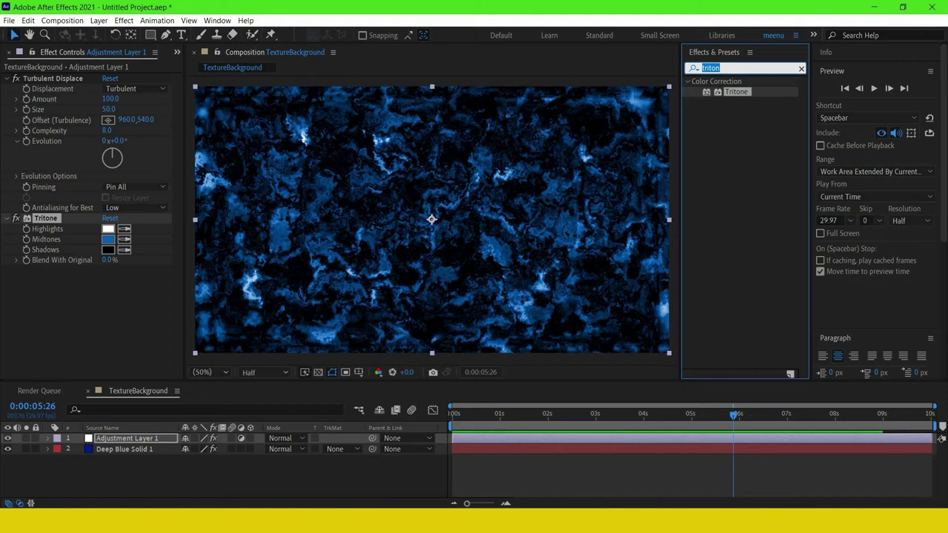
Step: Find Levels in Effects & Presets and apply it to Adjustment Layer 1
type("leve")
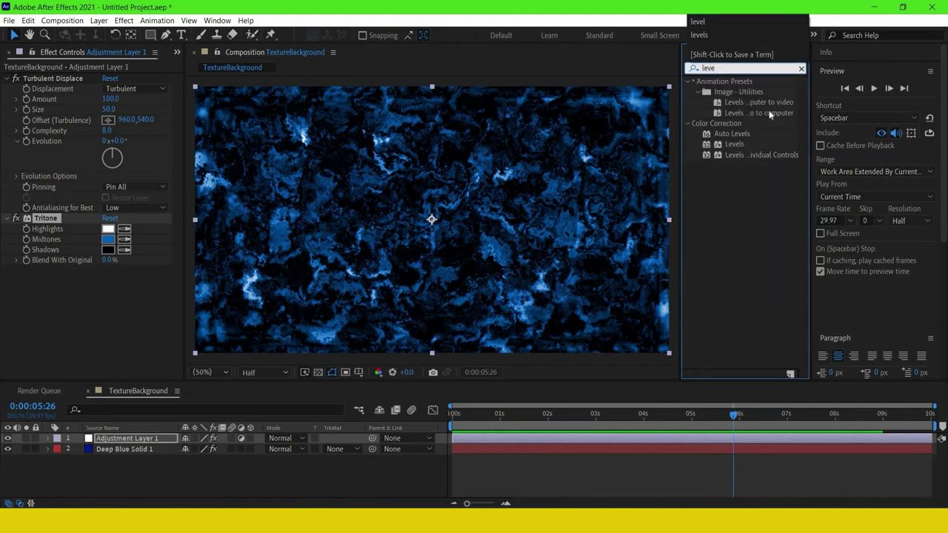
left_click(729, 145)
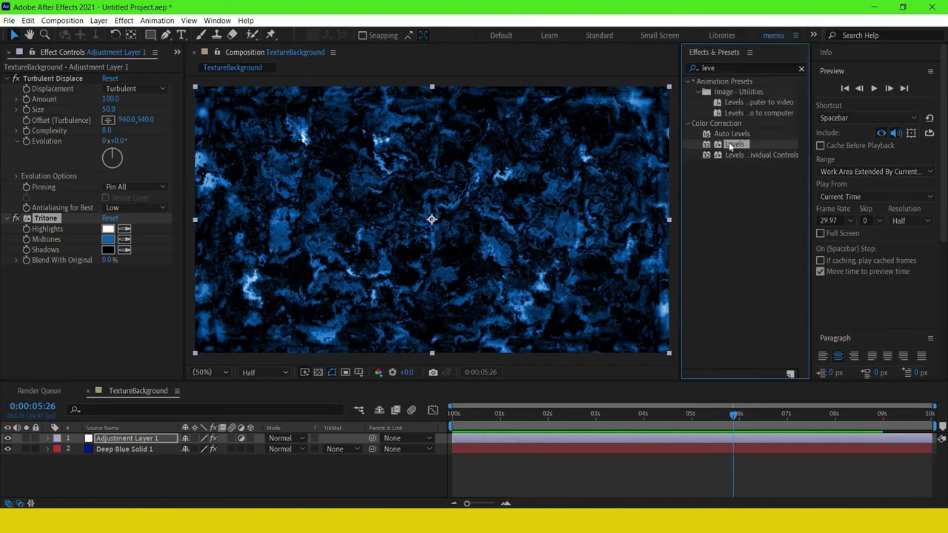
left_click_drag(52, 411, 127, 306)
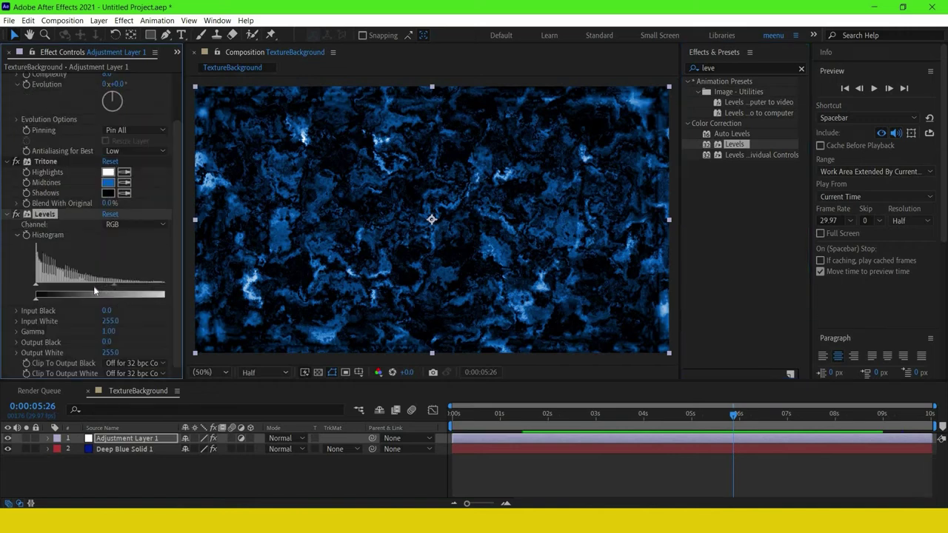
Step: Set Levels Gamma to 1.75 and Input White to 216, then preview the brightened texture
left_click_drag(94, 291, 81, 292)
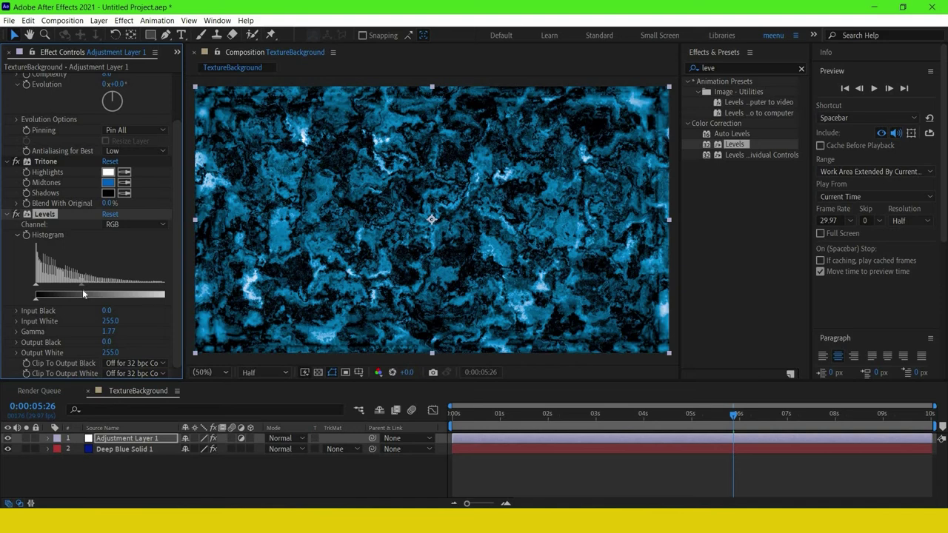
left_click_drag(184, 278, 213, 278)
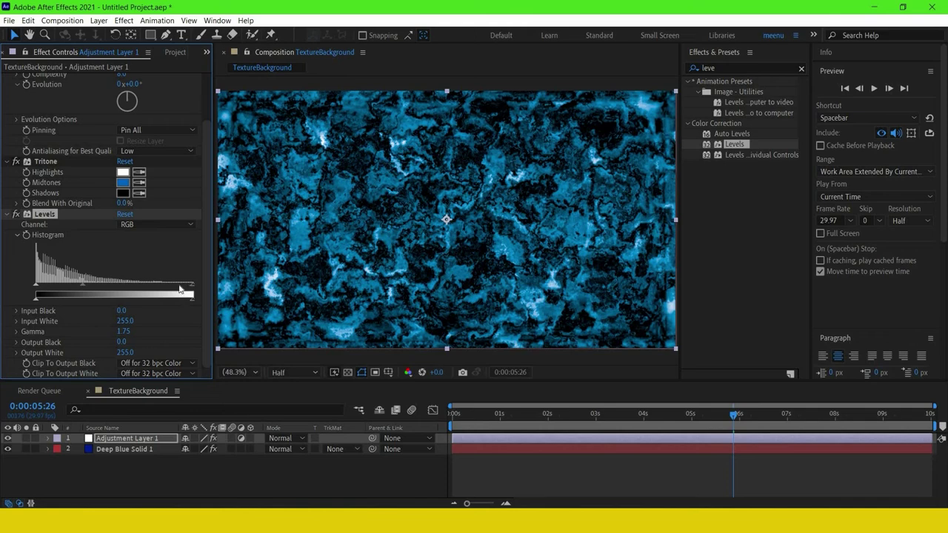
left_click_drag(180, 290, 170, 294)
left_click(873, 88)
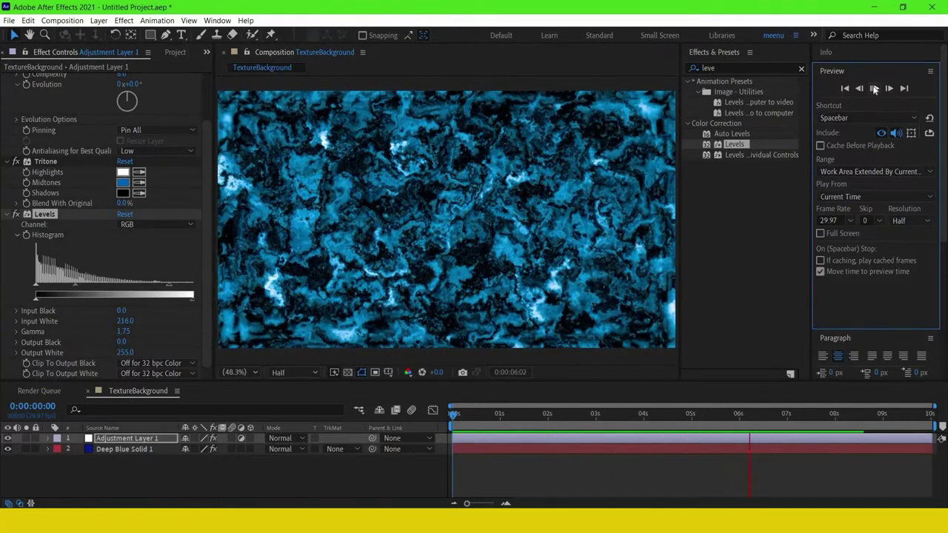
Step: Change the Tritone Highlights colour to saturated magenta FF00F2
left_click(676, 288)
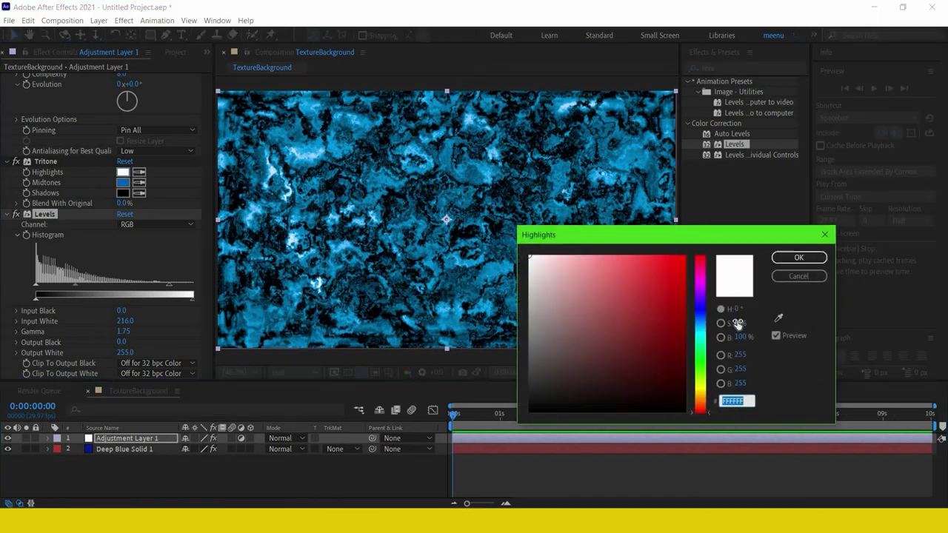
left_click(700, 286)
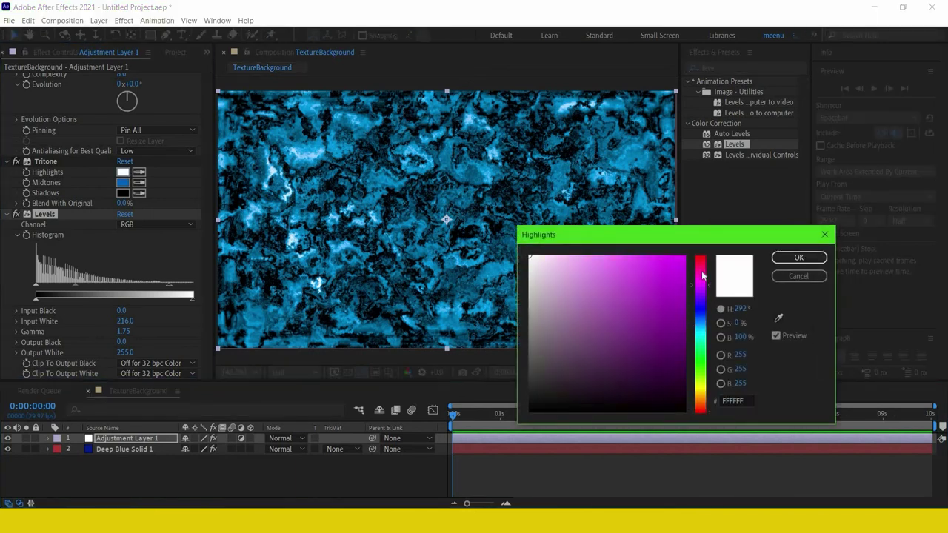
left_click_drag(683, 270, 686, 255)
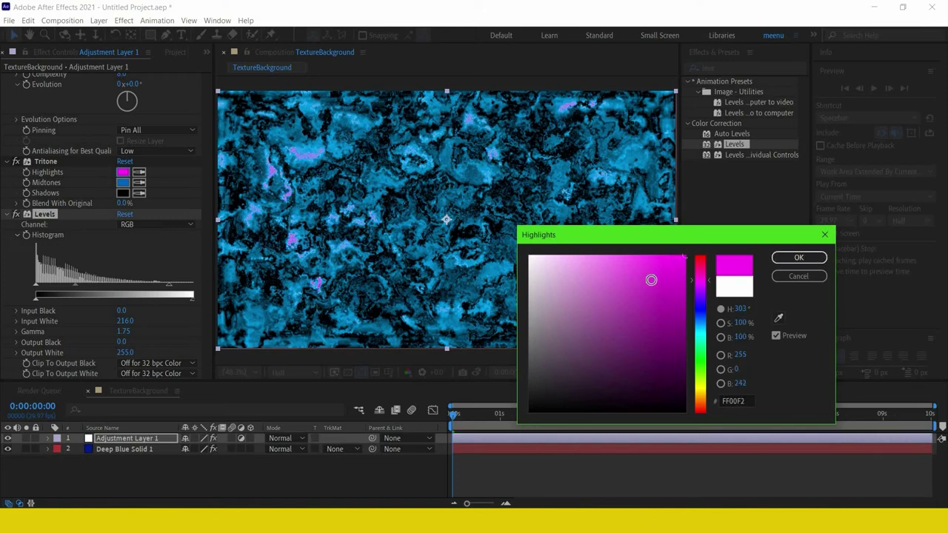
left_click(799, 258)
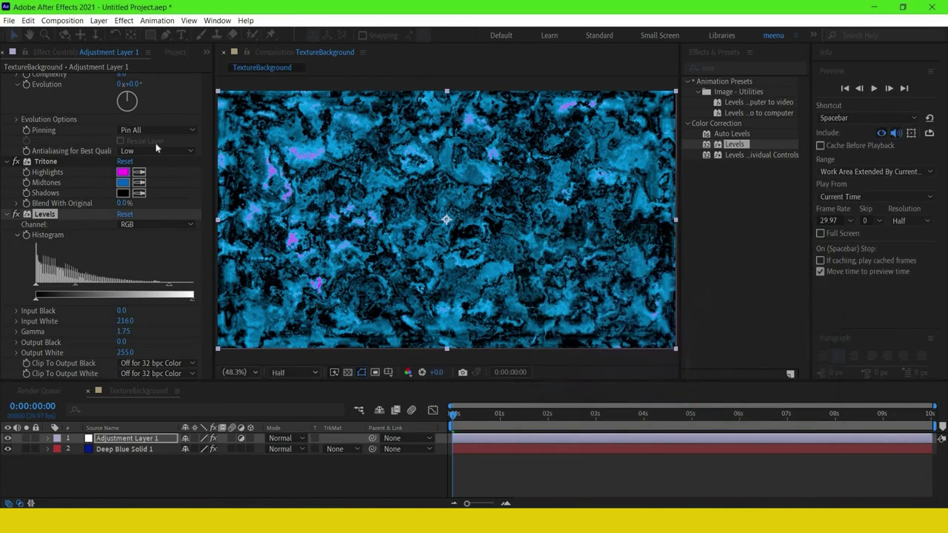
Step: On Deep Blue Solid 1, set Fractal Noise Contrast to 153 and Brightness to -39
left_click(105, 448)
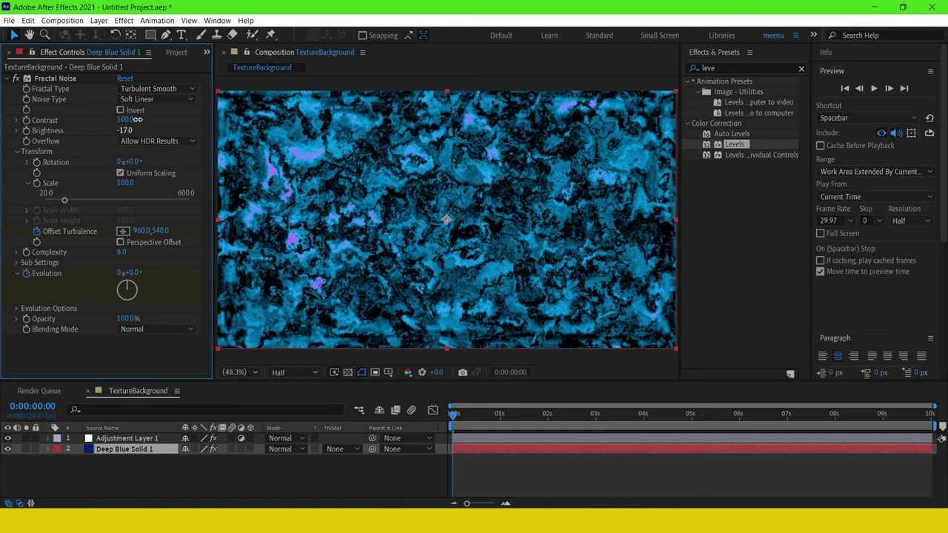
left_click_drag(137, 119, 147, 120)
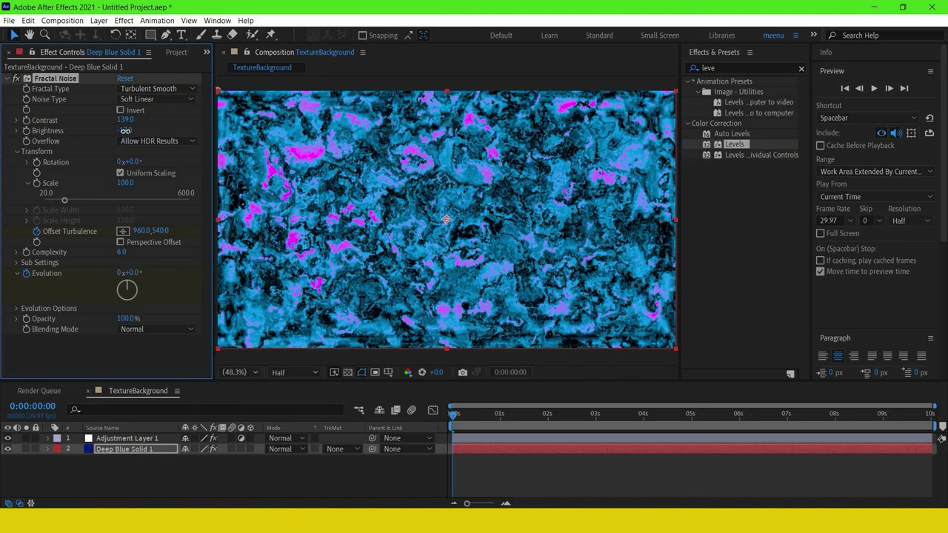
left_click_drag(120, 133, 113, 134)
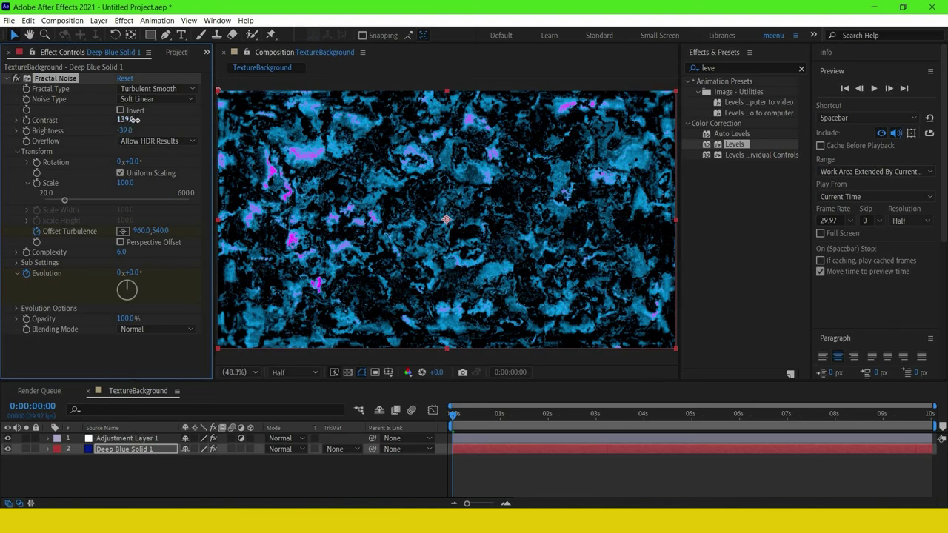
left_click_drag(136, 119, 137, 119)
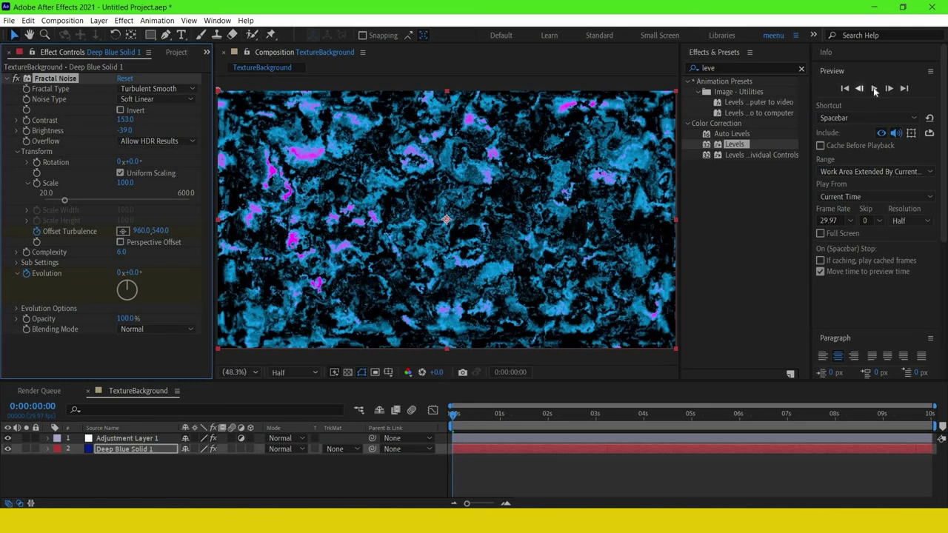
left_click(875, 89)
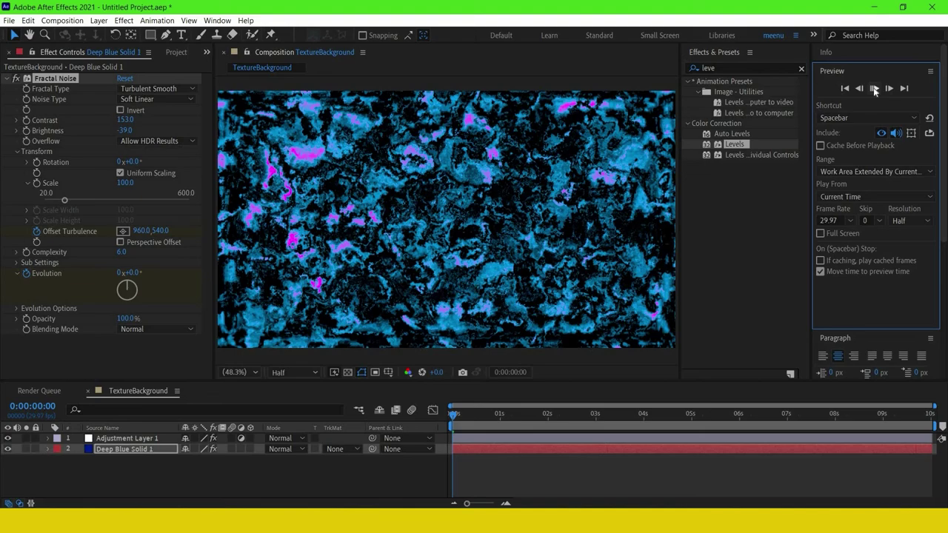